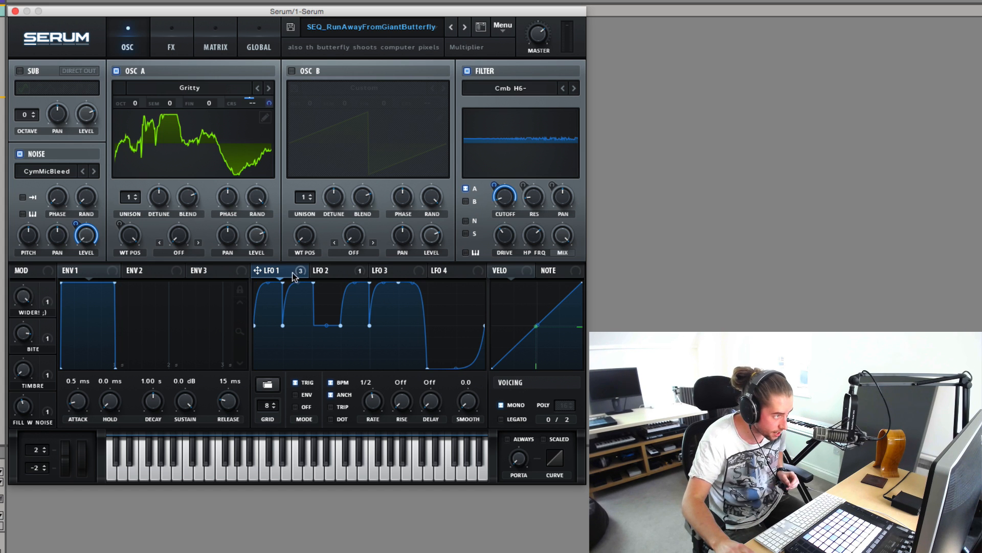
Inspect the LFO 1 and LFO 2 shapes, the global settings and the LFO routings to oscillator A's coarse pitch in the modulation matrix.
click(319, 271)
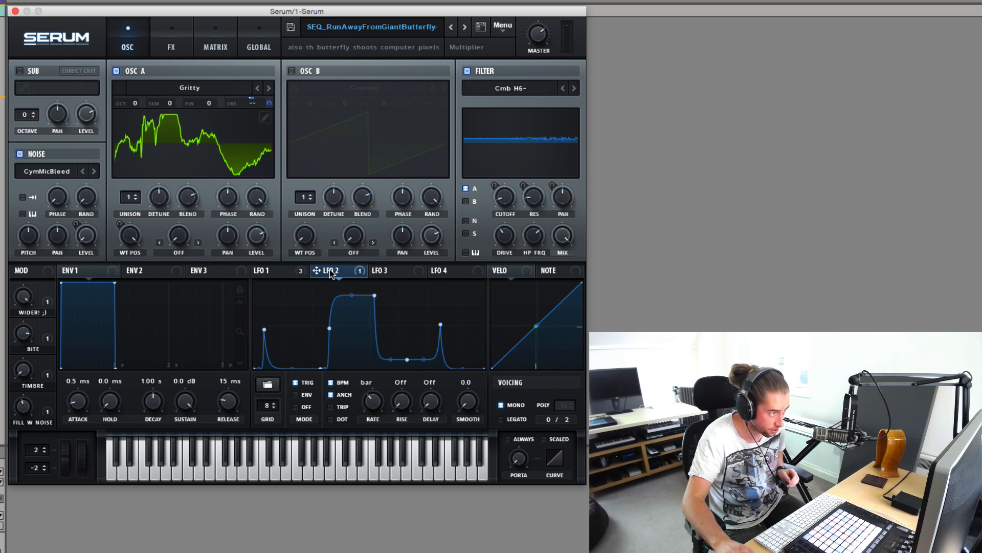
click(191, 48)
click(208, 47)
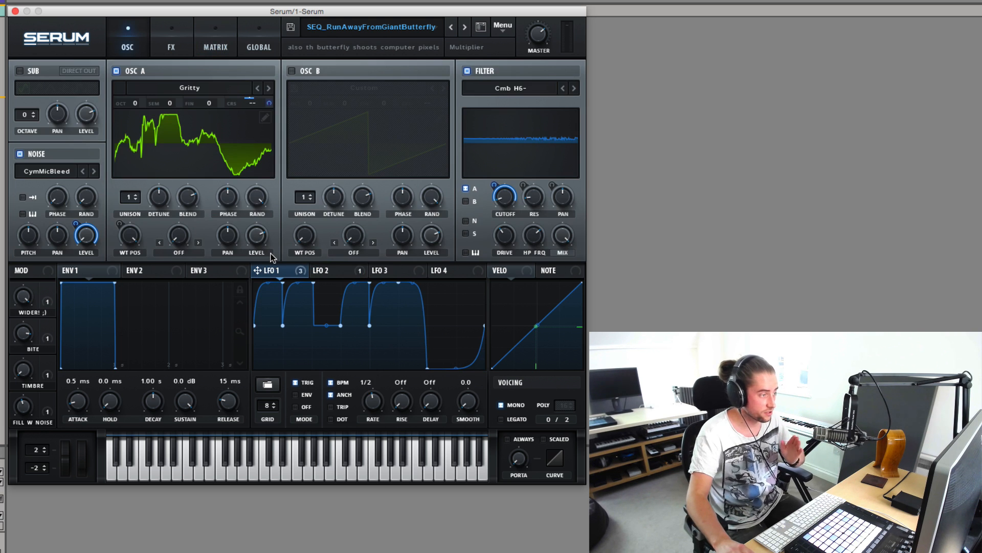
click(215, 48)
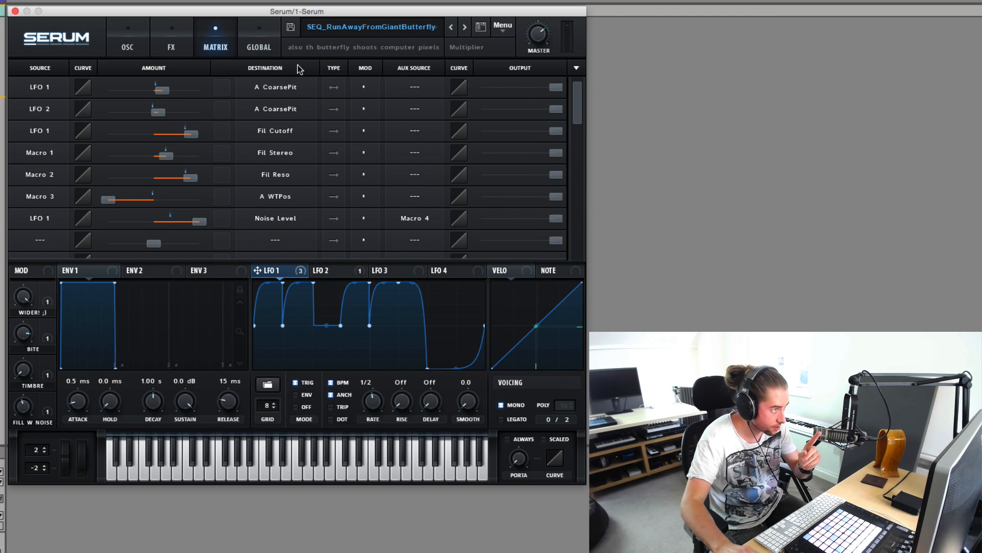
click(265, 50)
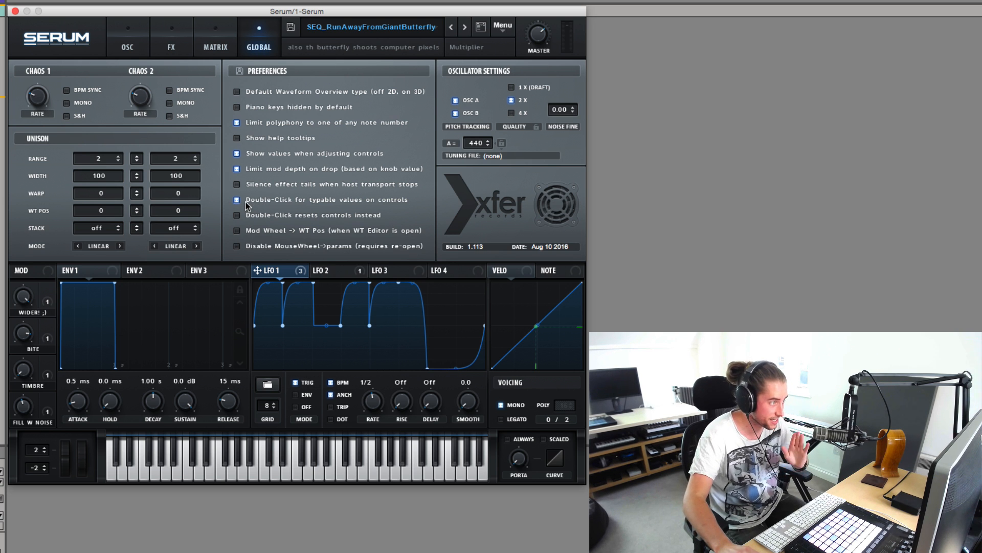
click(215, 46)
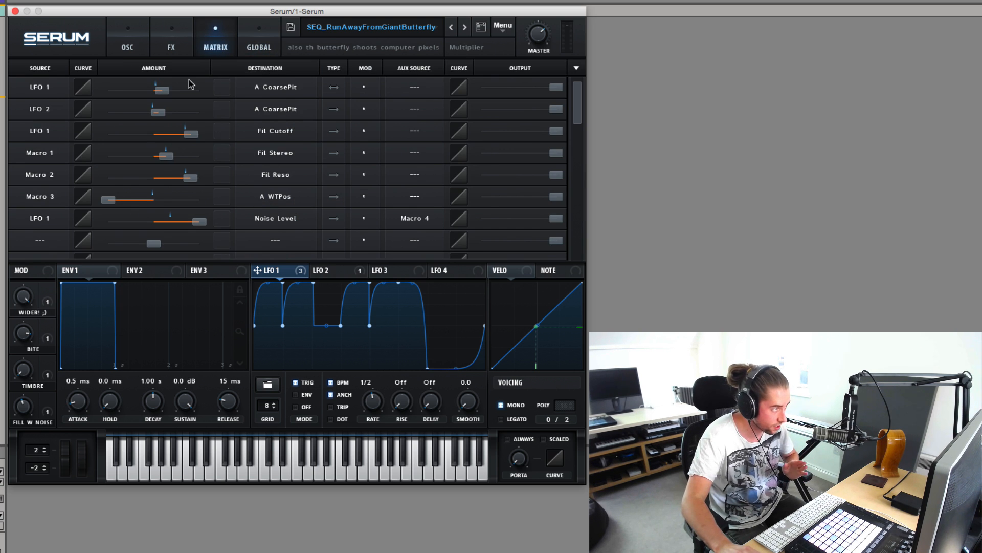
click(163, 87)
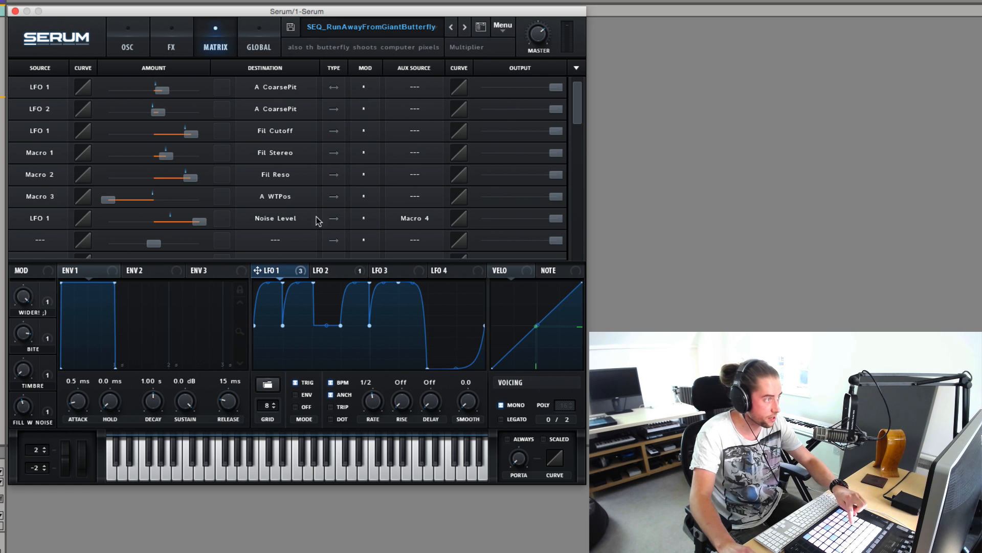
Turn off the filter and bypass the LFO 2 modulation of oscillator A's coarse pitch in the matrix.
click(141, 54)
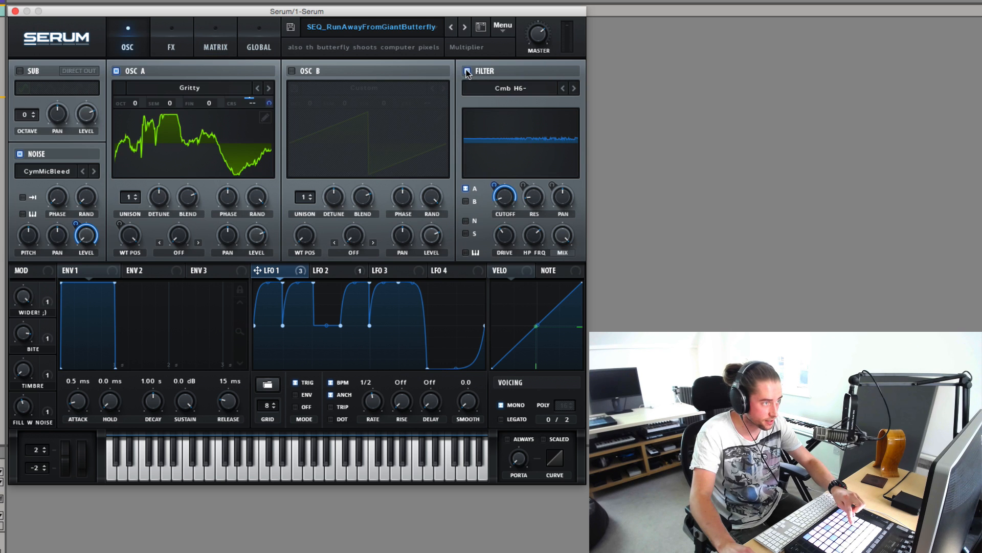
click(214, 46)
click(361, 109)
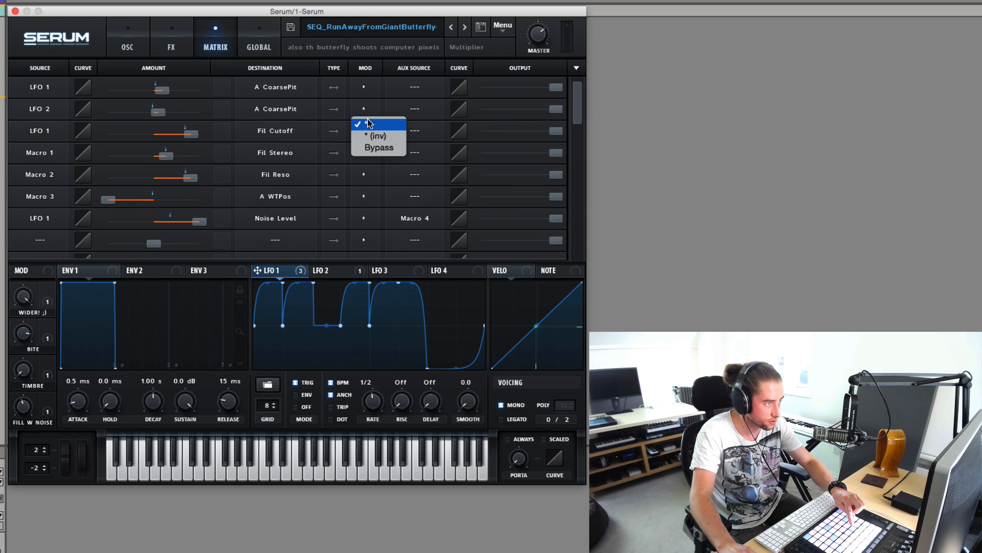
click(378, 148)
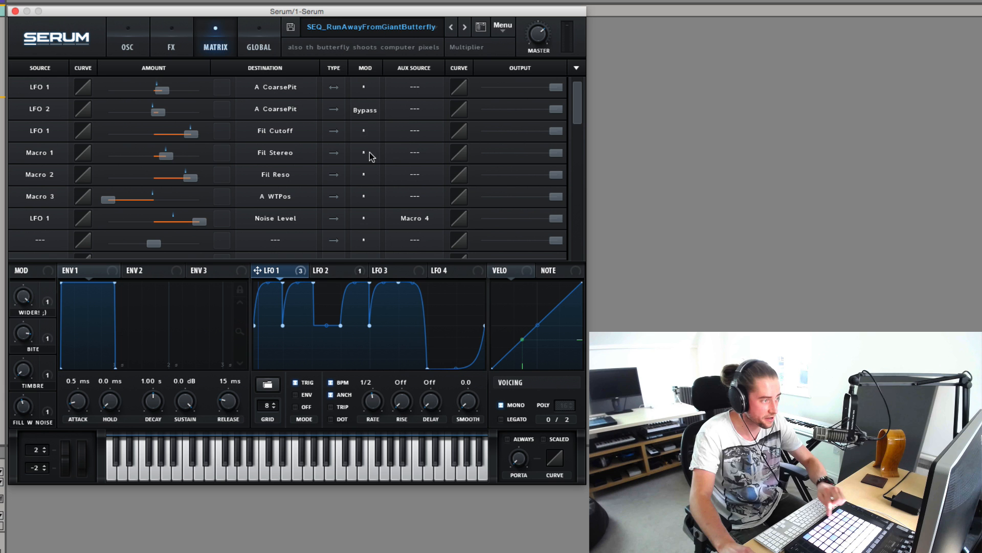
Reactivate the LFO 2 modulation of oscillator A's coarse pitch and switch the filter back on.
click(364, 113)
click(365, 129)
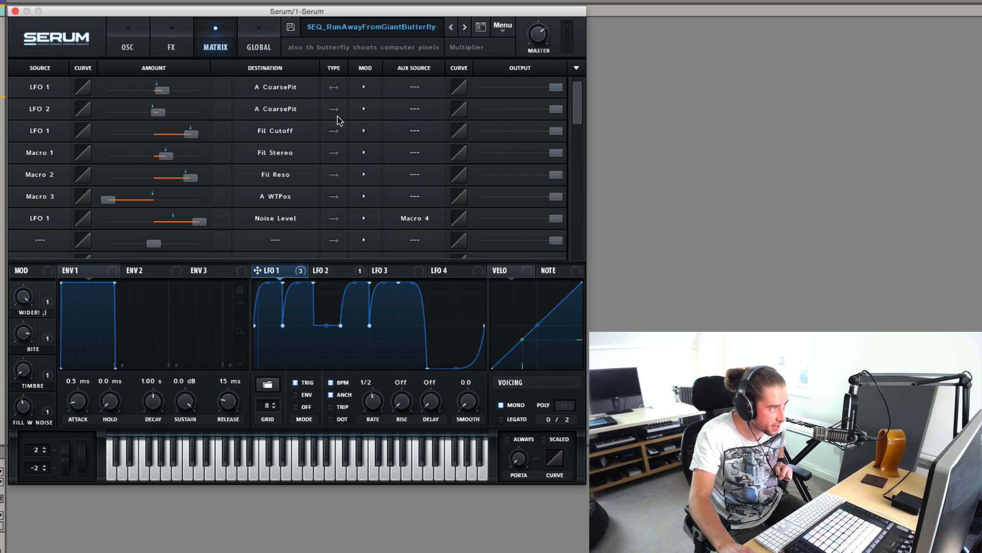
click(134, 44)
click(468, 71)
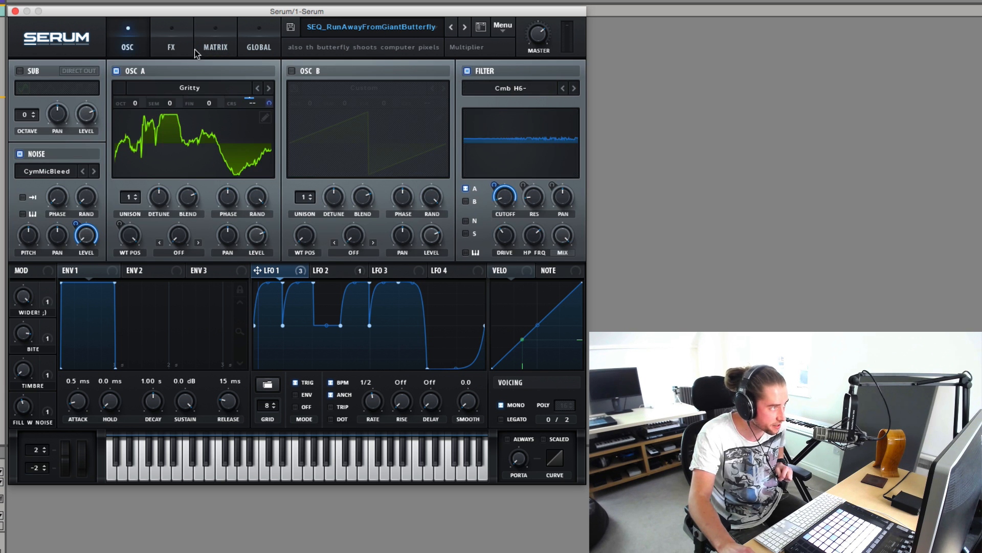
Display the LFO 2 shape, bypass the LFO 1 modulation of oscillator A's coarse pitch and turn off the filter to hear LFO 2 alone.
click(197, 51)
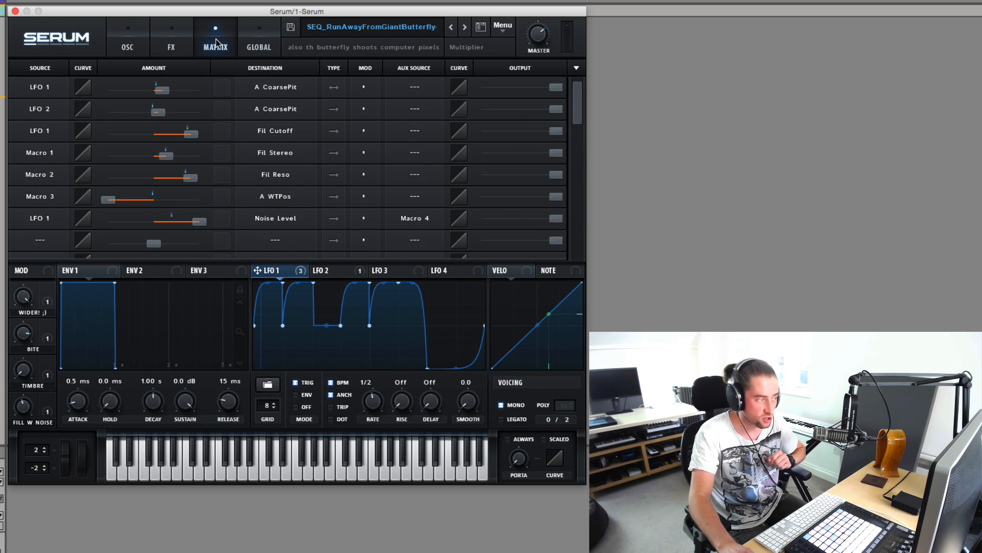
click(330, 271)
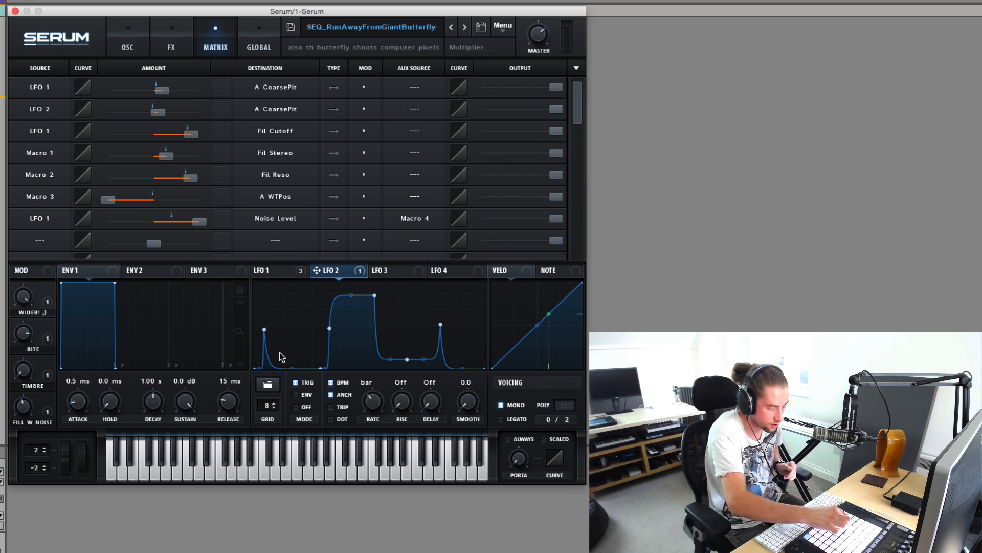
click(363, 105)
click(369, 127)
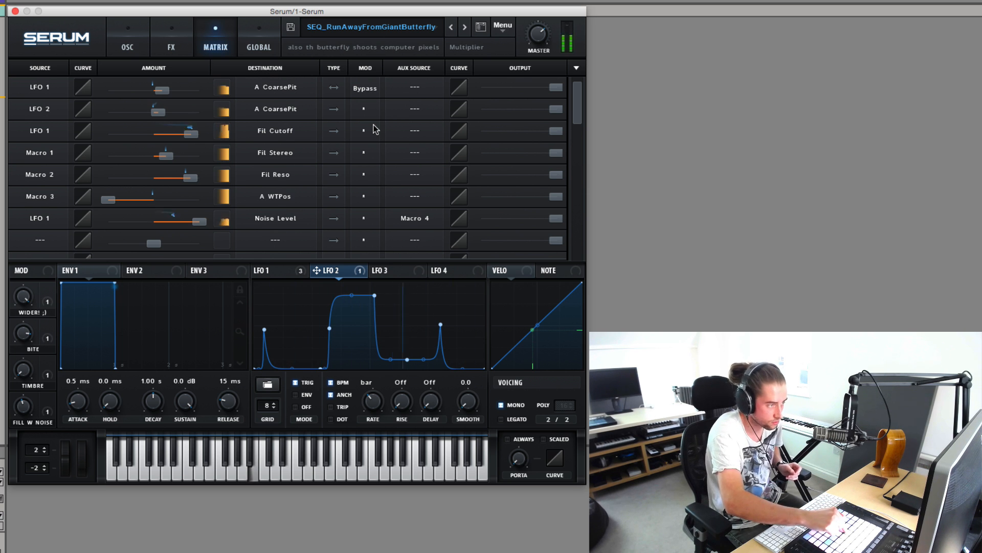
click(124, 44)
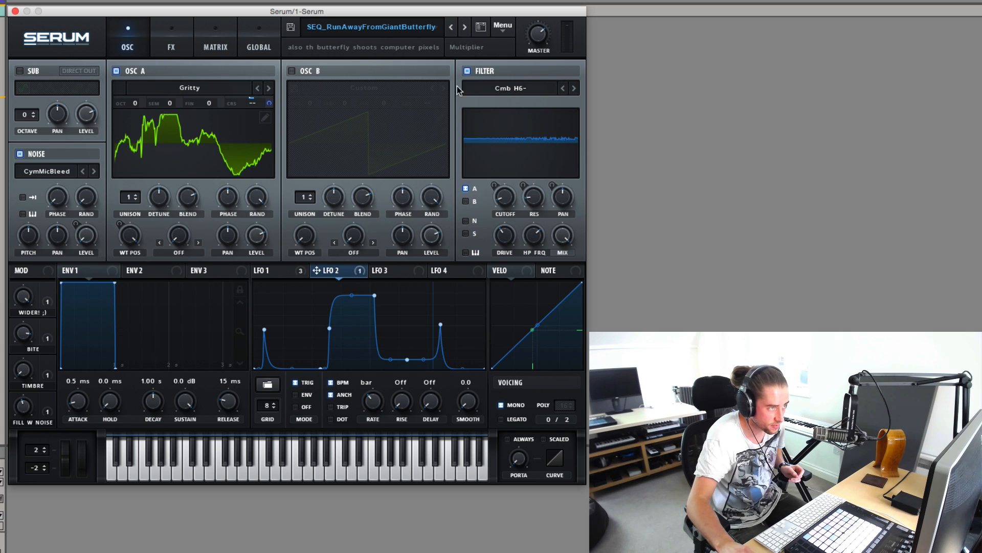
click(225, 47)
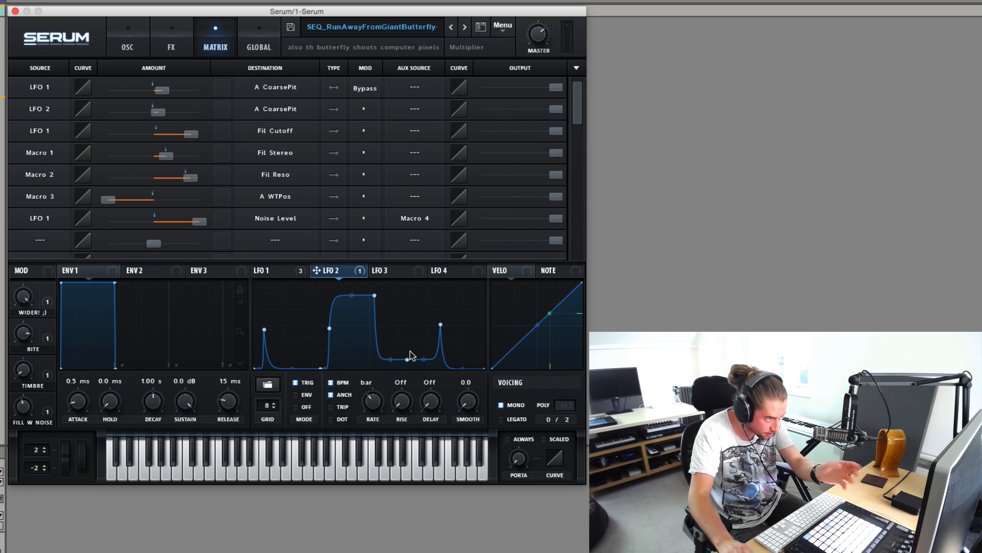
Reactivate the LFO 1 modulation of oscillator A's coarse pitch and switch the filter back on.
click(362, 90)
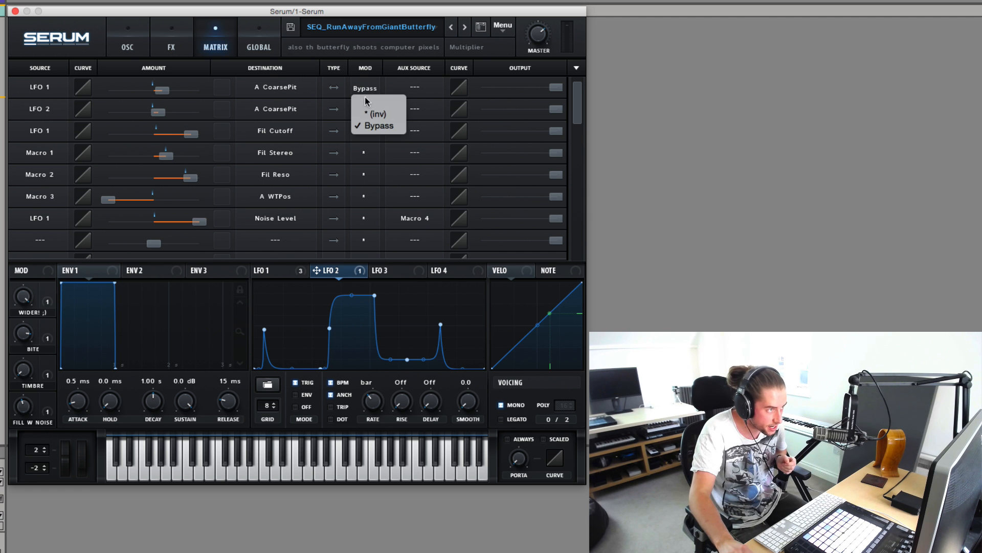
click(366, 108)
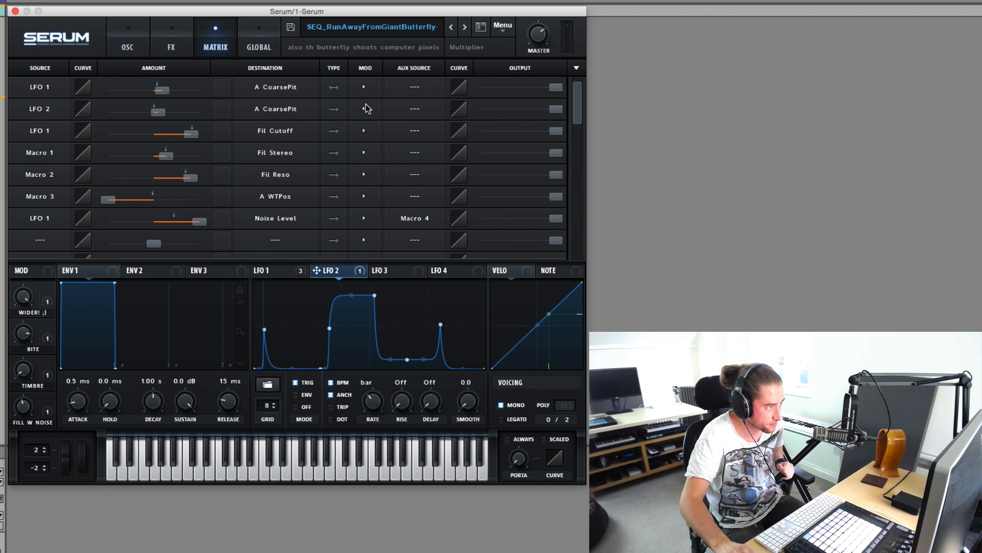
click(135, 48)
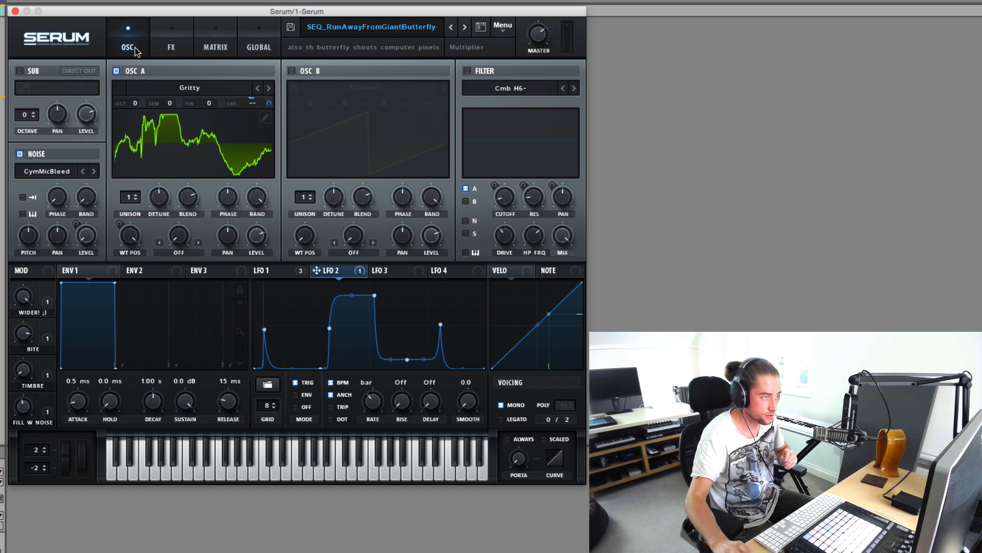
click(465, 72)
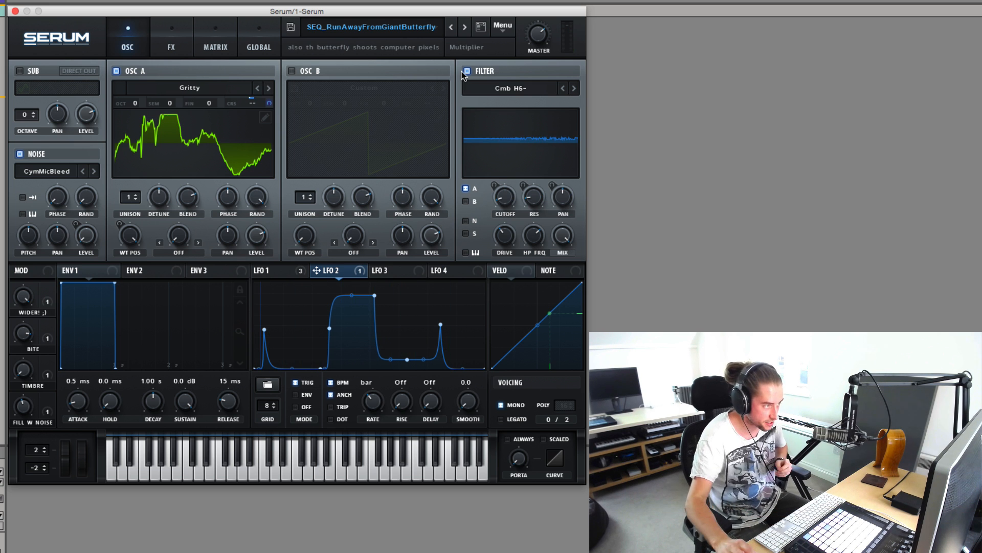
Display the LFO 1 shape and try turning down the "WIDER! ;)" macro that modulates the filter's stereo pan.
click(284, 268)
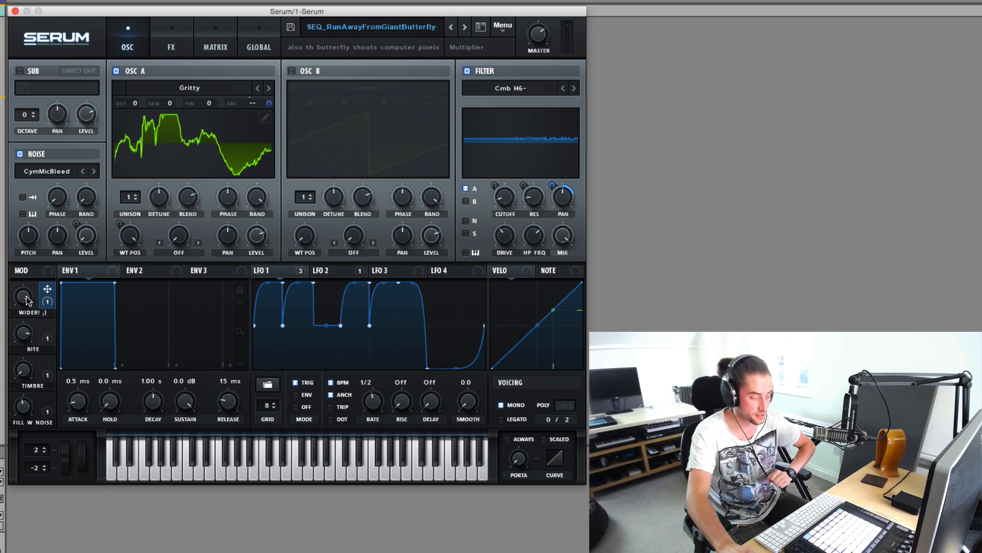
drag(27, 301, 10, 460)
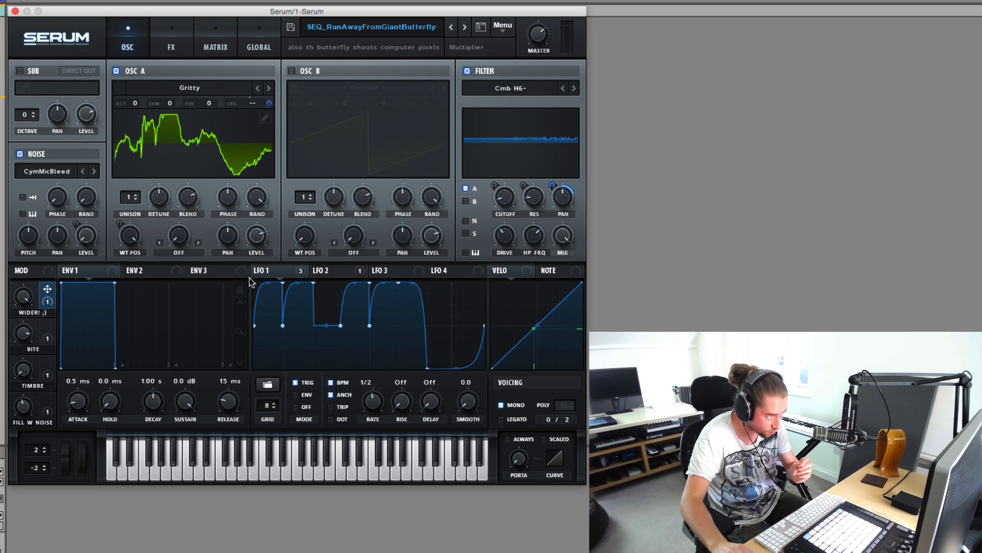
mouse_move(275, 271)
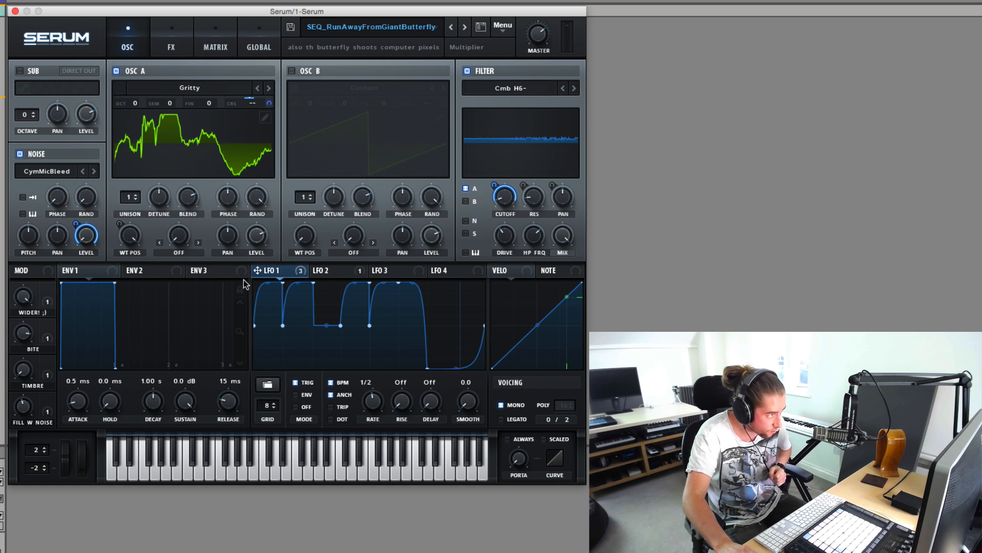
Temporarily disable oscillator A and the filter to hear the noise alone, and re-enable both.
click(116, 71)
click(468, 71)
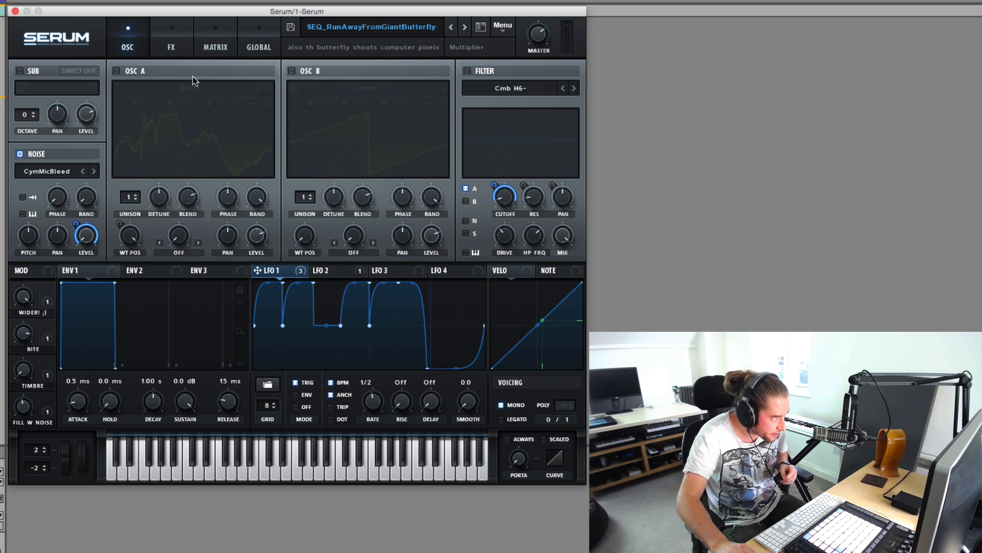
click(117, 71)
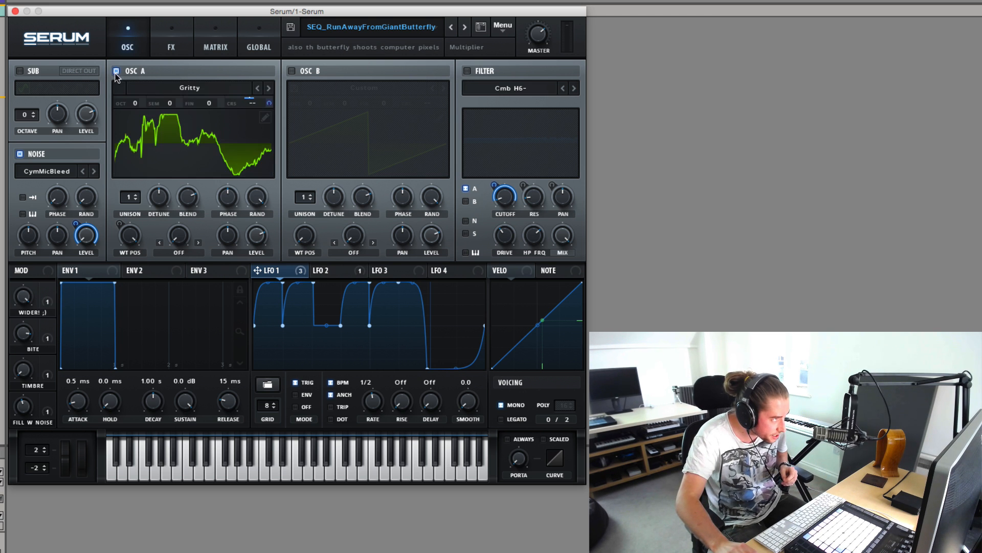
click(467, 71)
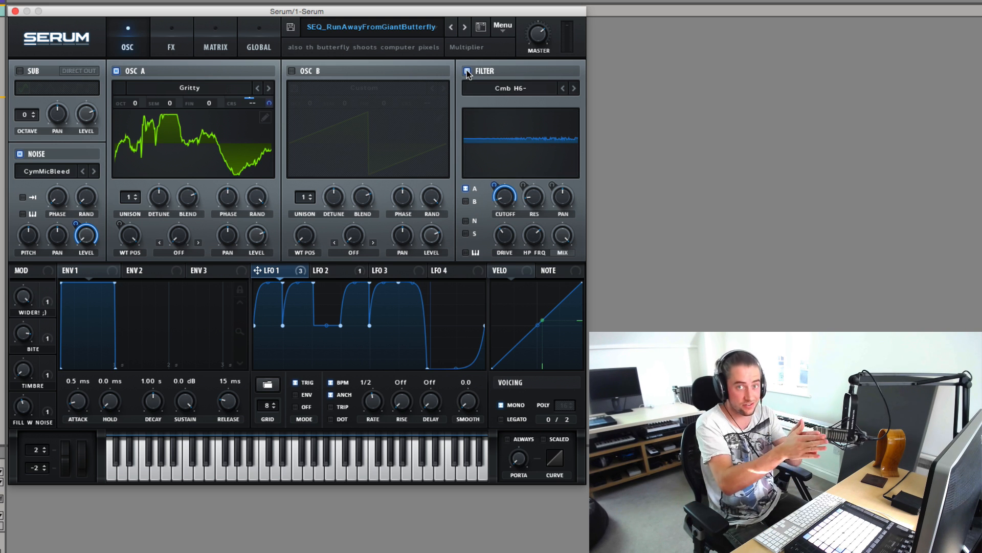